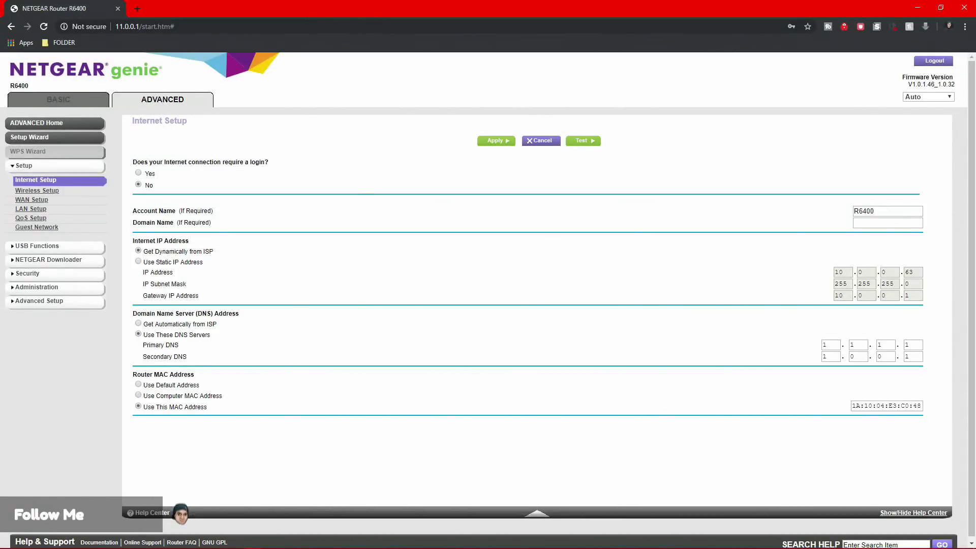
Move the YouTube channel window over the router page, then minimize it to reveal Internet Setup.
drag(422, 144, 493, 118)
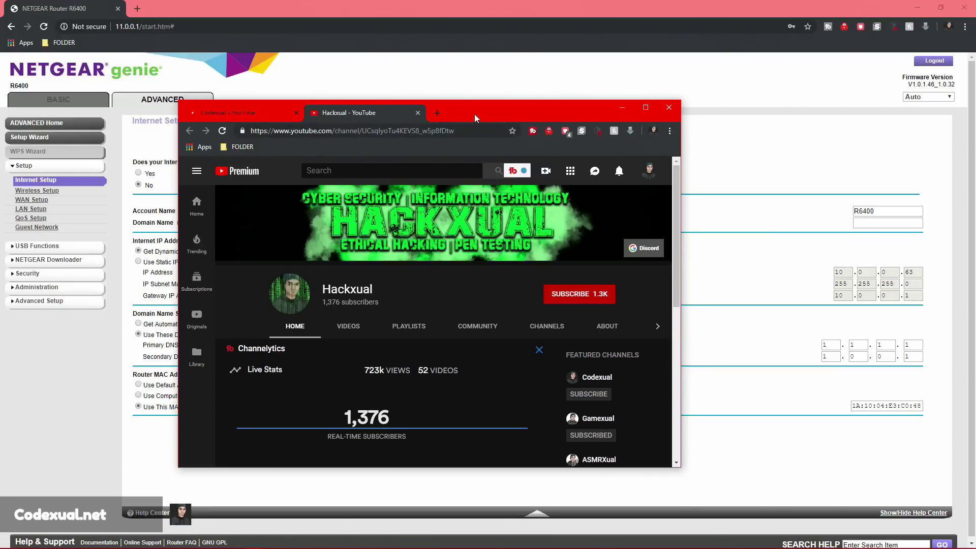
key(super+Down)
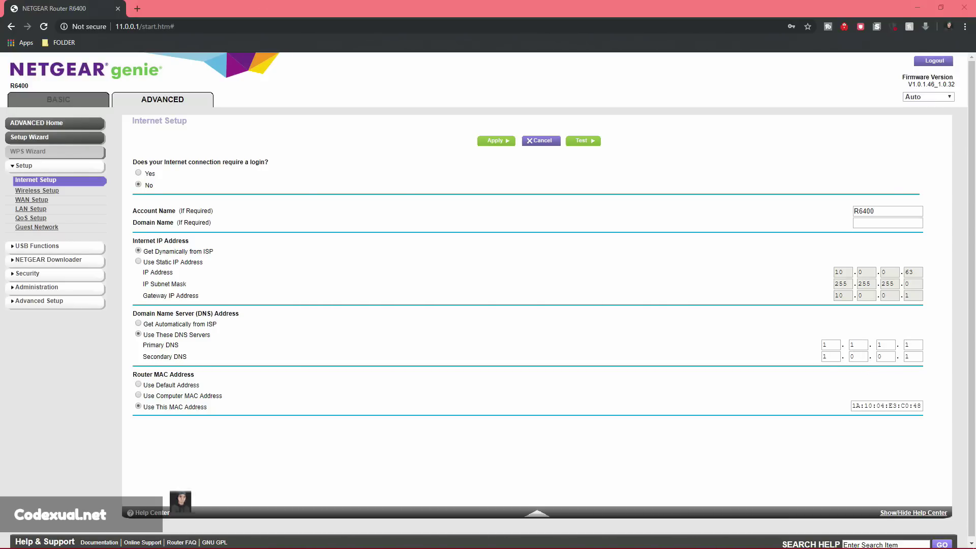
drag(0, 172, 484, 149)
double_click(483, 148)
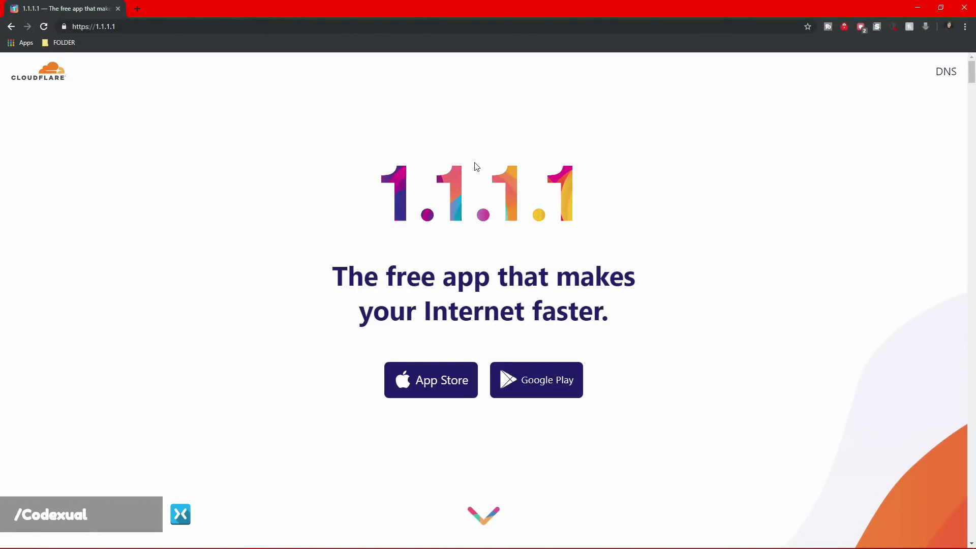
scroll(491, 247, down, 4)
scroll(493, 250, down, 5)
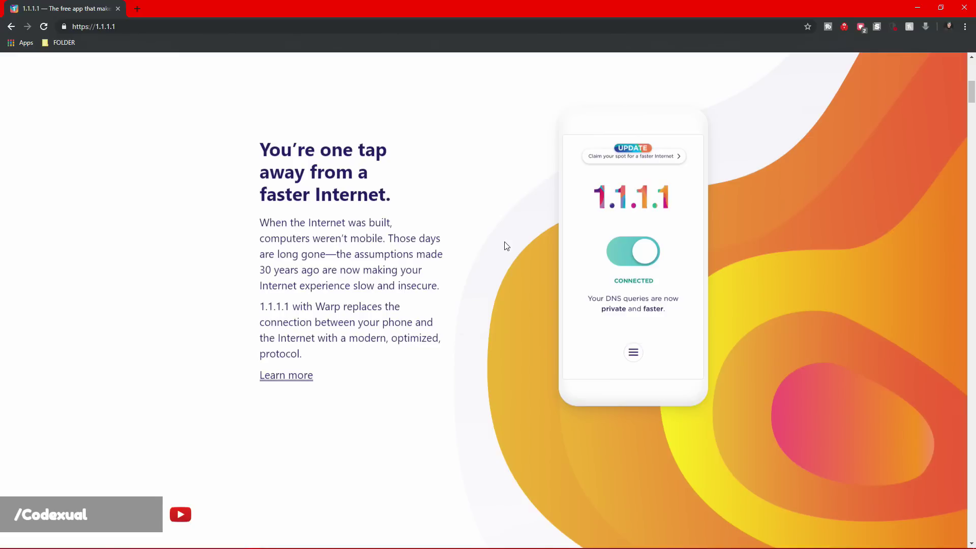
scroll(506, 246, down, 8)
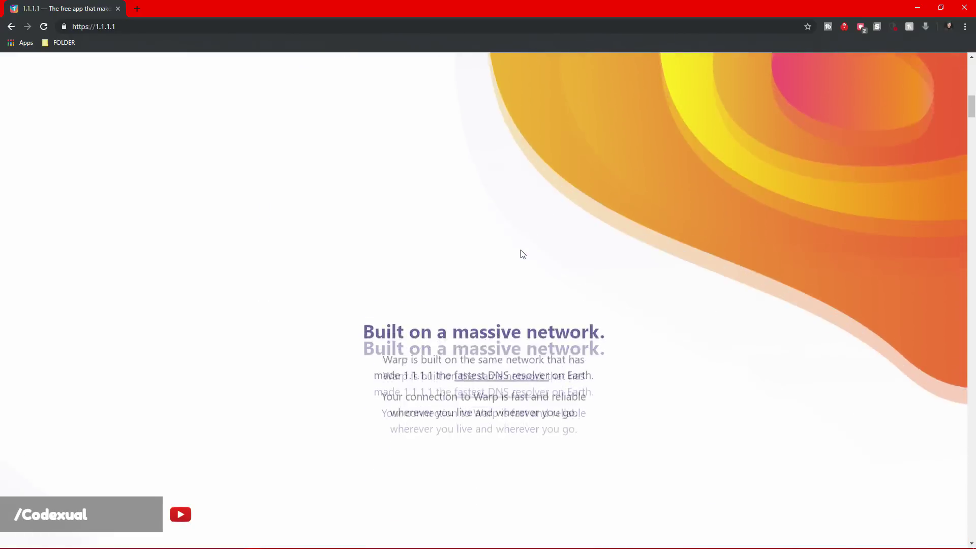
scroll(571, 265, down, 3)
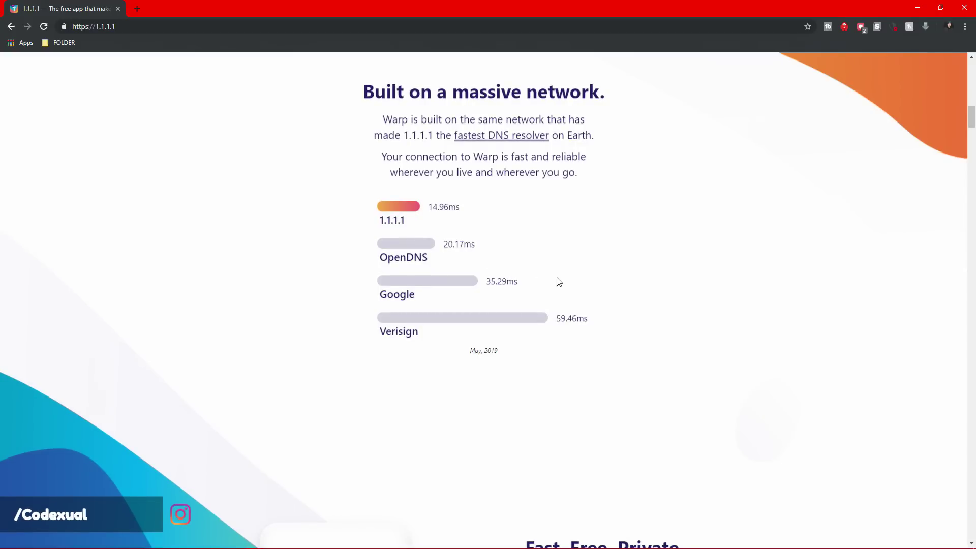
scroll(557, 281, down, 4)
scroll(556, 280, down, 1)
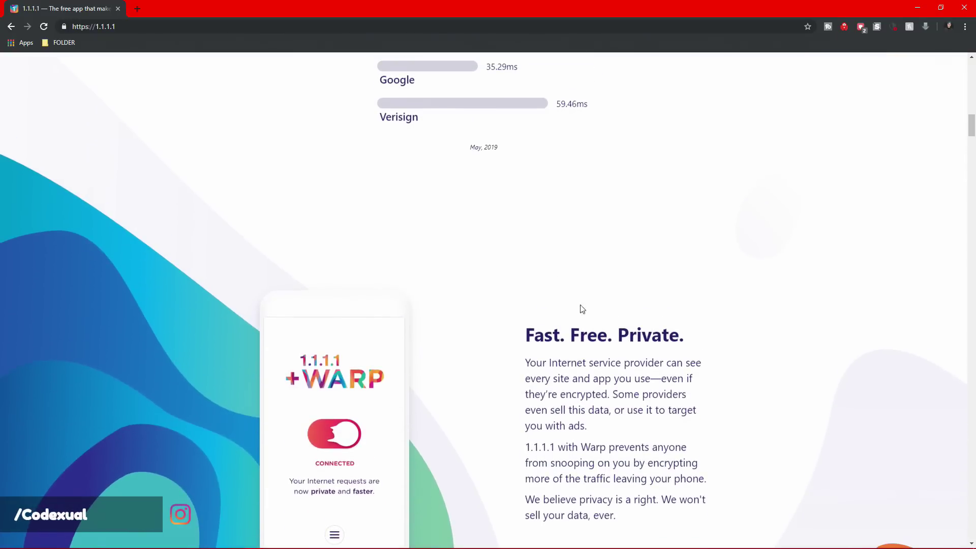
scroll(581, 310, down, 1)
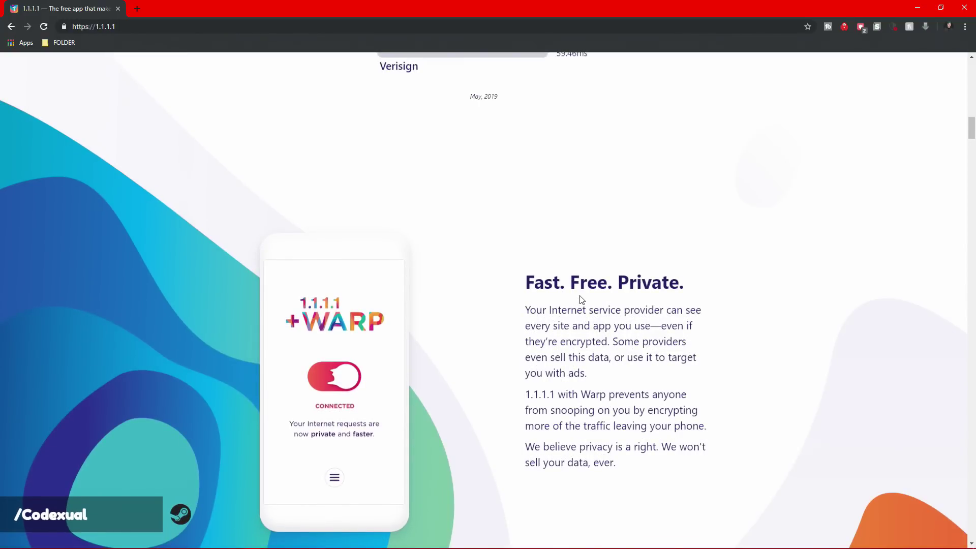
scroll(579, 303, down, 8)
scroll(583, 300, down, 6)
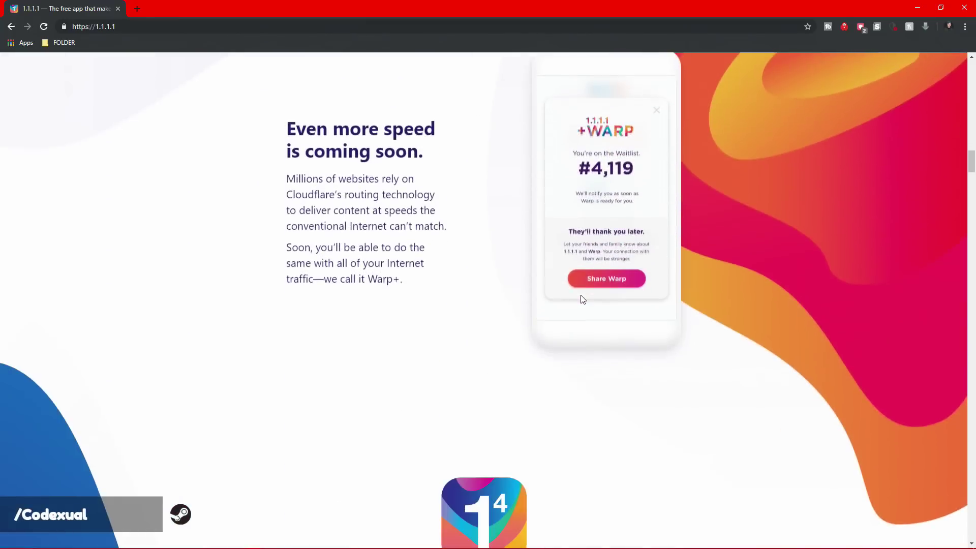
scroll(583, 300, down, 1)
scroll(583, 301, down, 3)
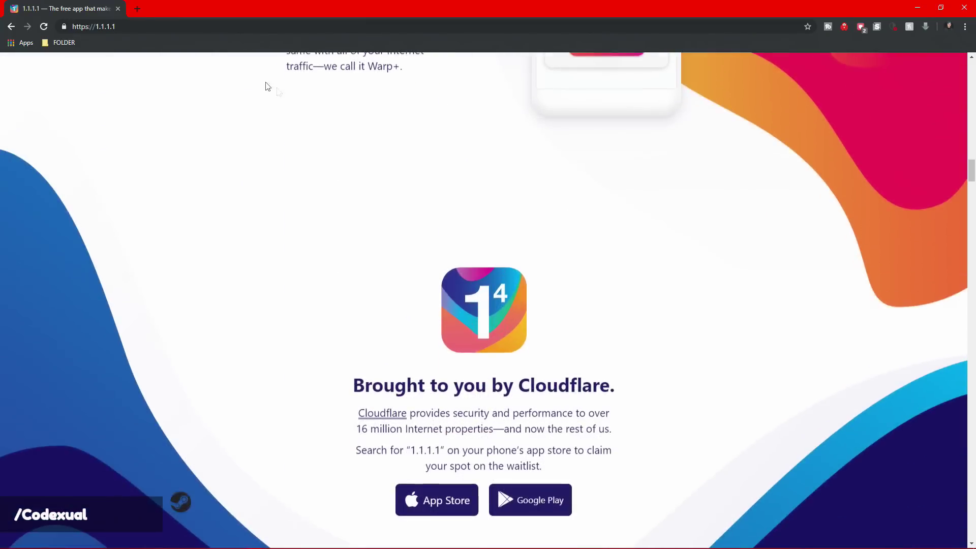
drag(240, 4, 405, 89)
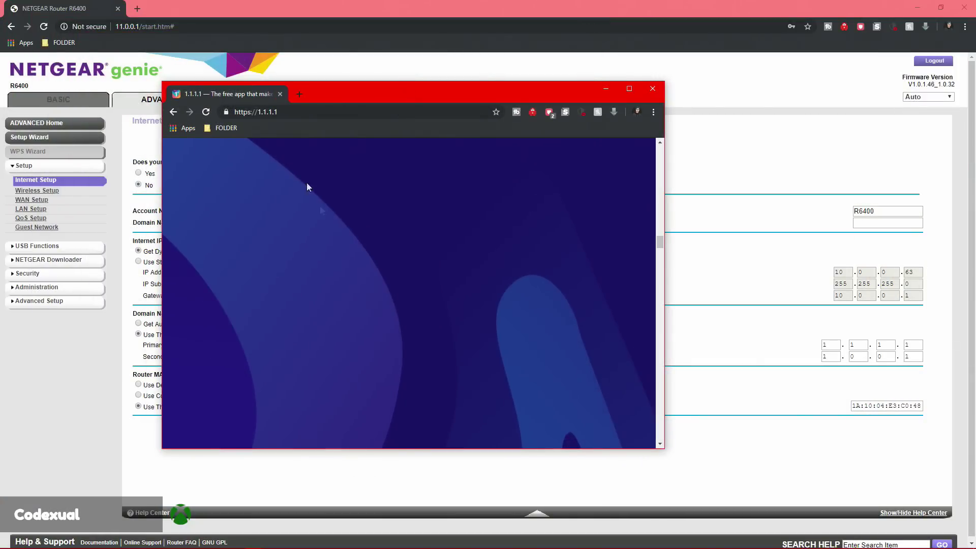
click(242, 113)
double_click(242, 114)
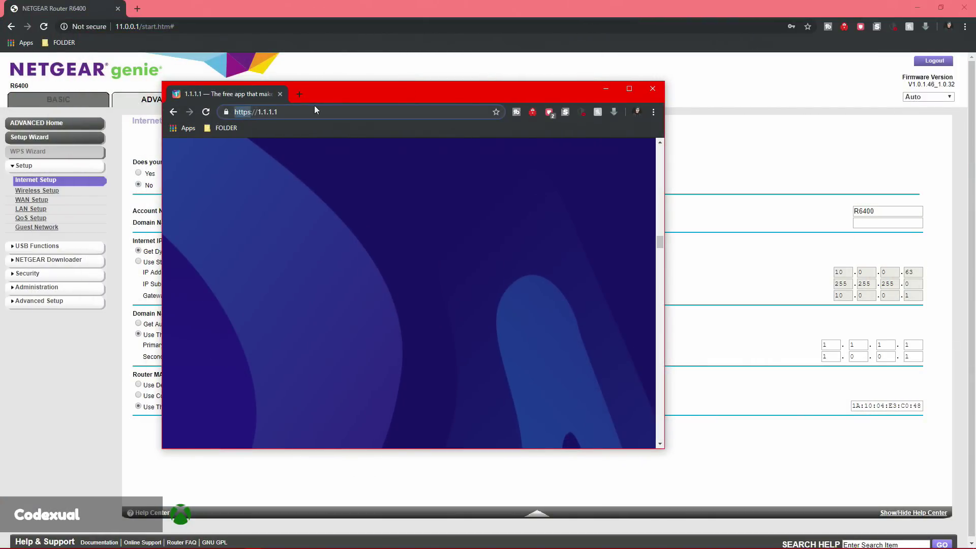
drag(340, 95, 0, 143)
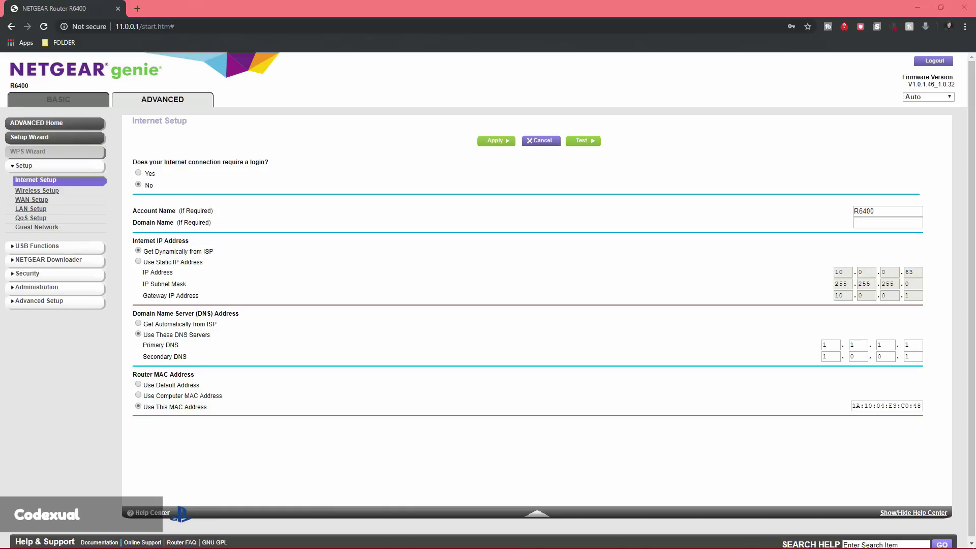
click(565, 331)
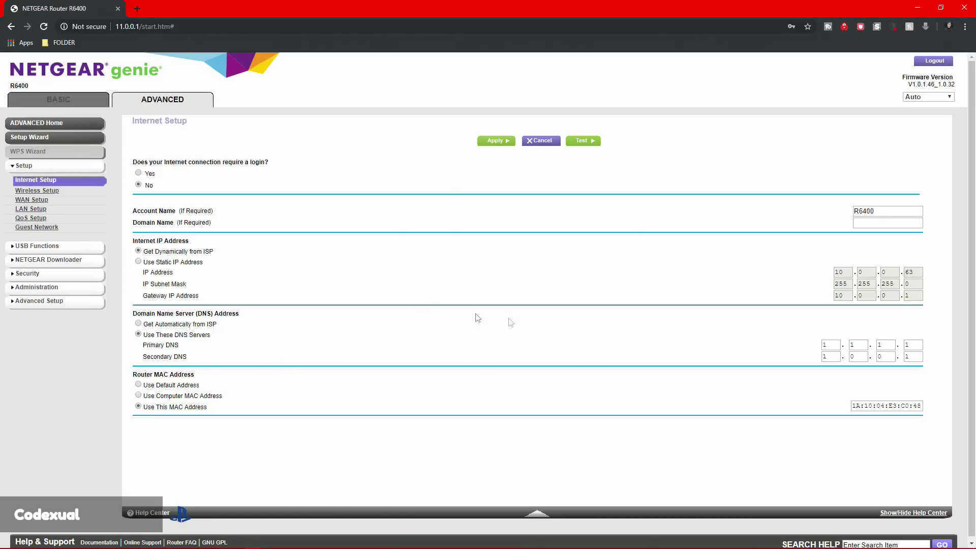
Review the WPA2-PSK [AES] 2.4GHz and 5GHz wireless settings, then move on to WAN Setup.
click(48, 190)
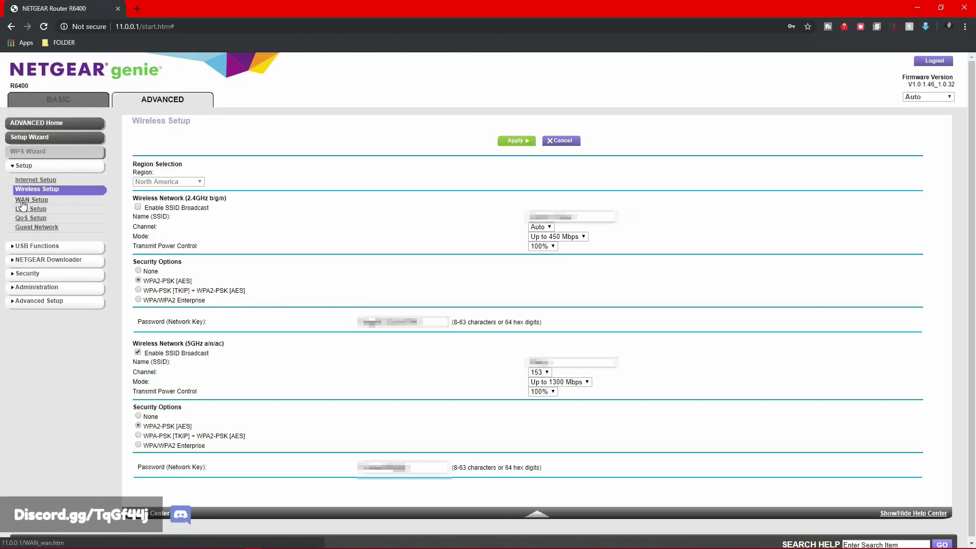
click(22, 200)
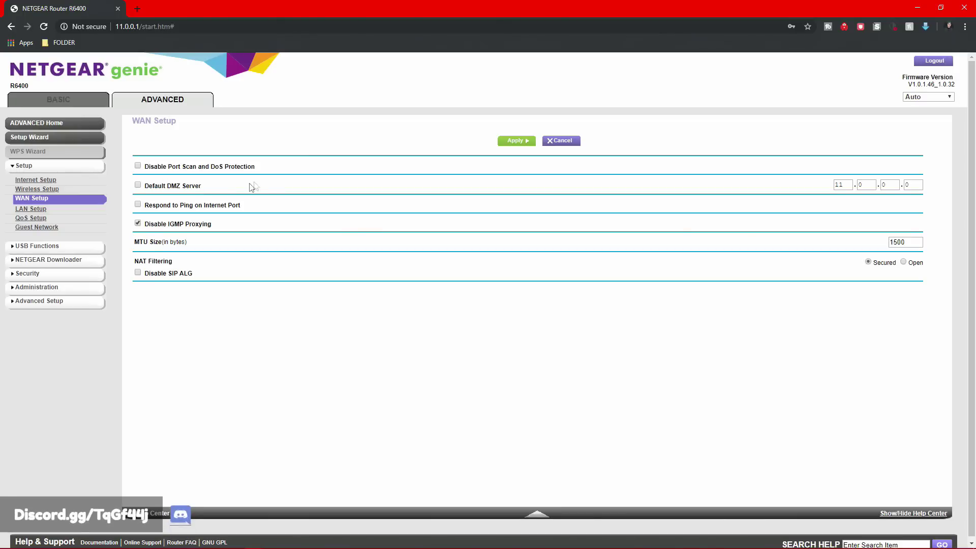
Edit the last part of the Default DMZ Server IP address, then go to LAN Setup.
click(914, 185)
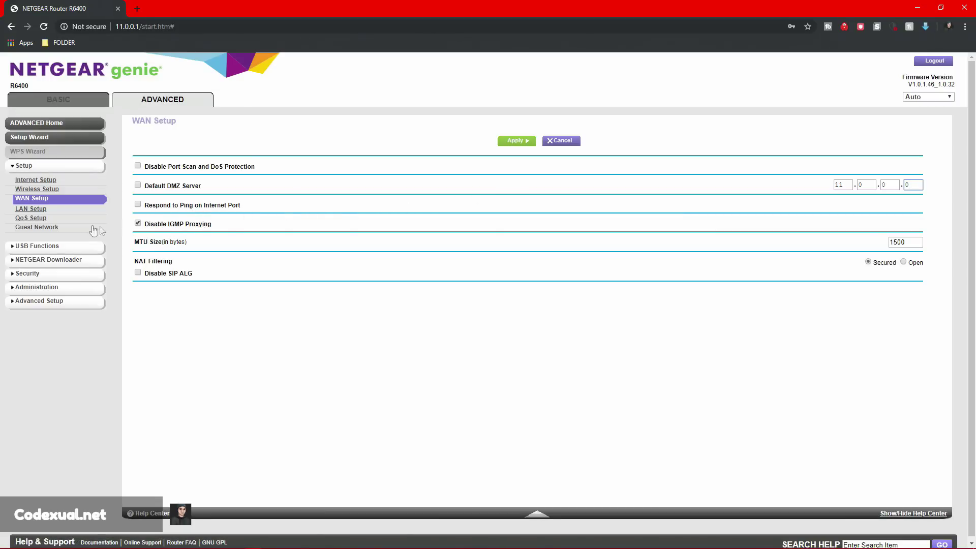
click(48, 211)
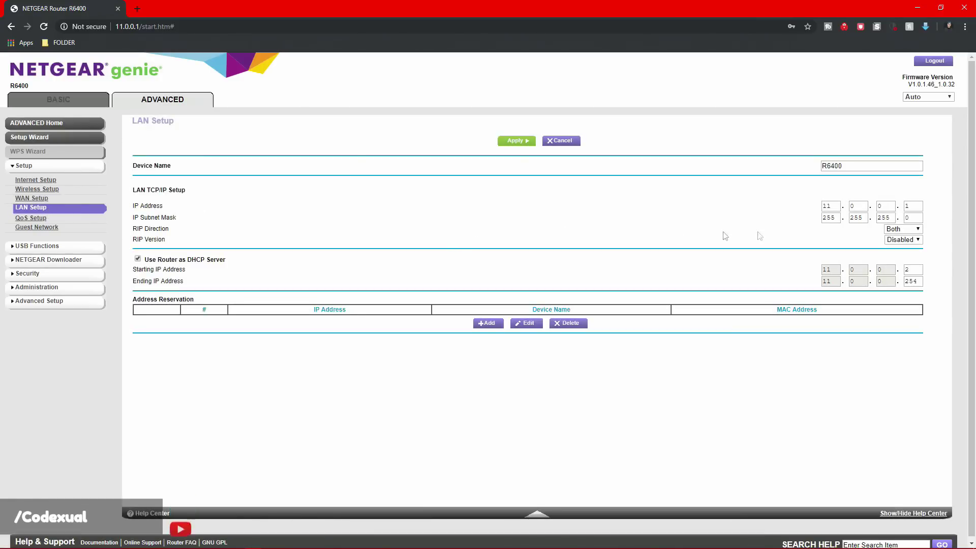
double_click(833, 202)
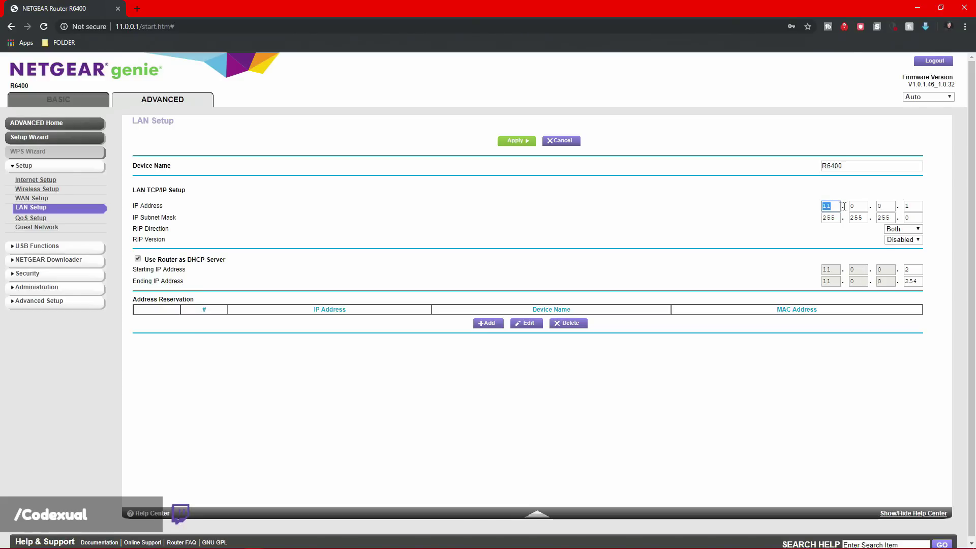
key(Tab)
key(Tab)
key(Tab)
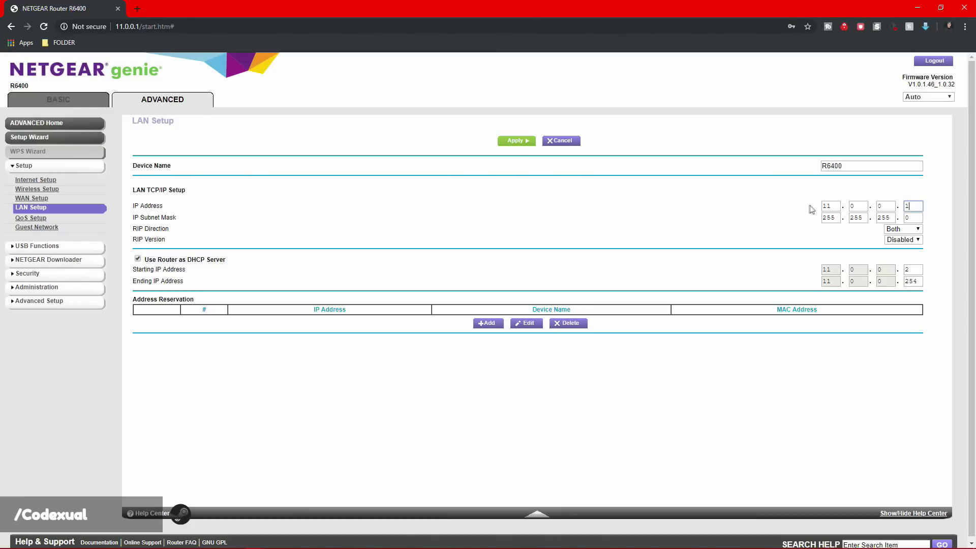
double_click(825, 206)
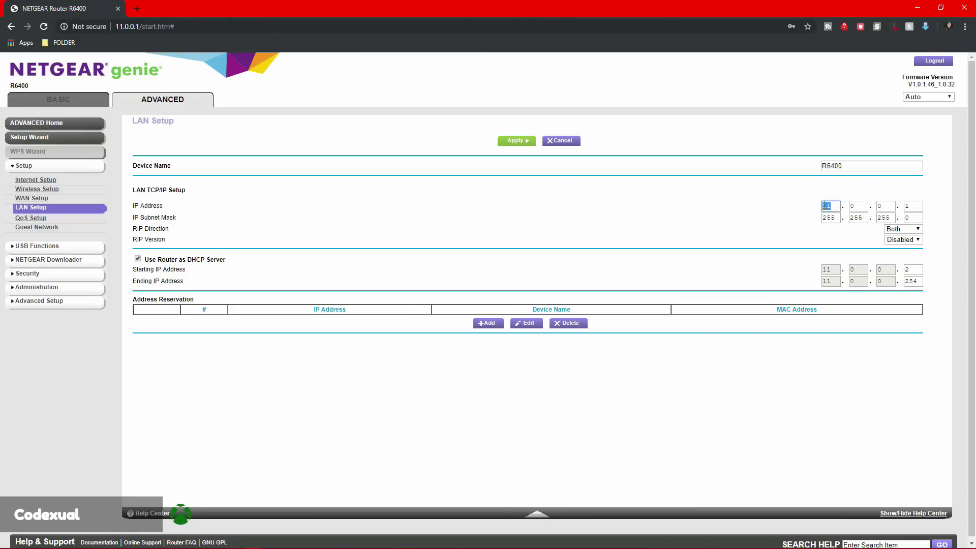
click(851, 206)
click(906, 207)
click(26, 217)
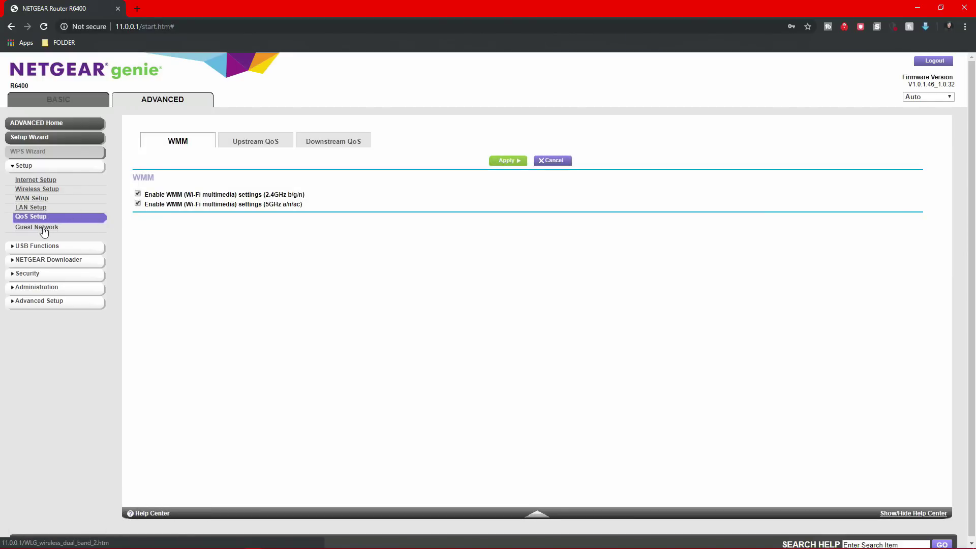
View the disabled, unsecured guest networks, expand the Security menu, and return to ADVANCED Home.
click(44, 229)
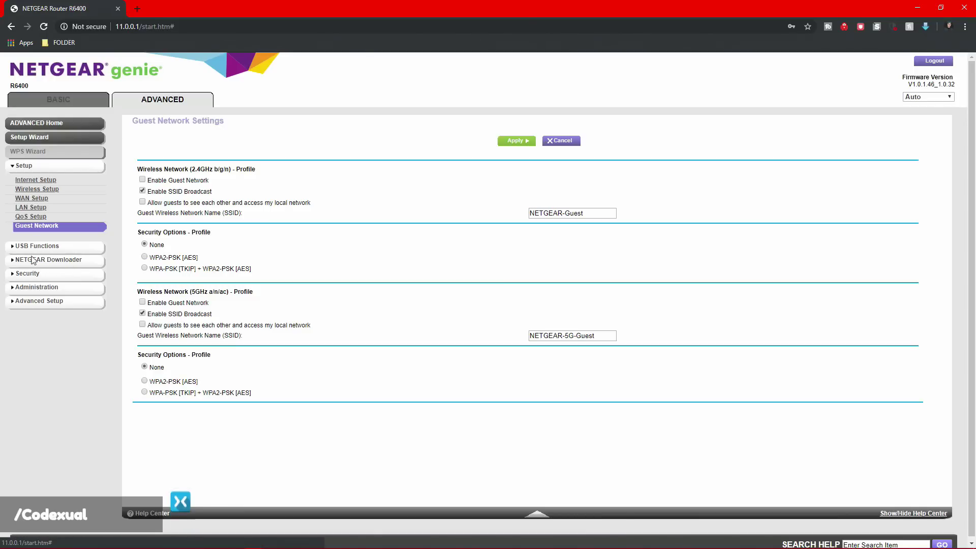
click(26, 273)
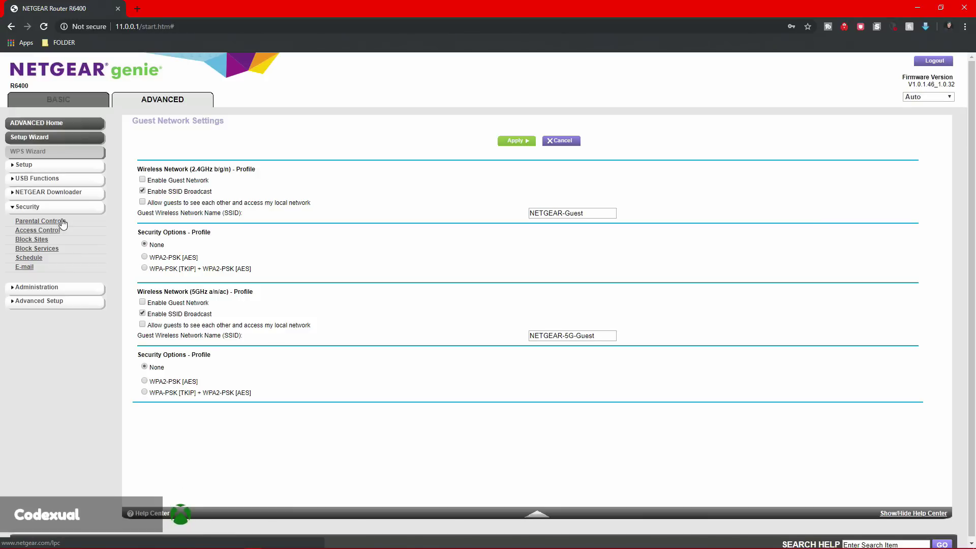
click(45, 126)
Pass through Setup Wizard to Internet Setup showing DNS 1.1.1.1 and 1.0.0.1, then reach Access Control.
click(38, 137)
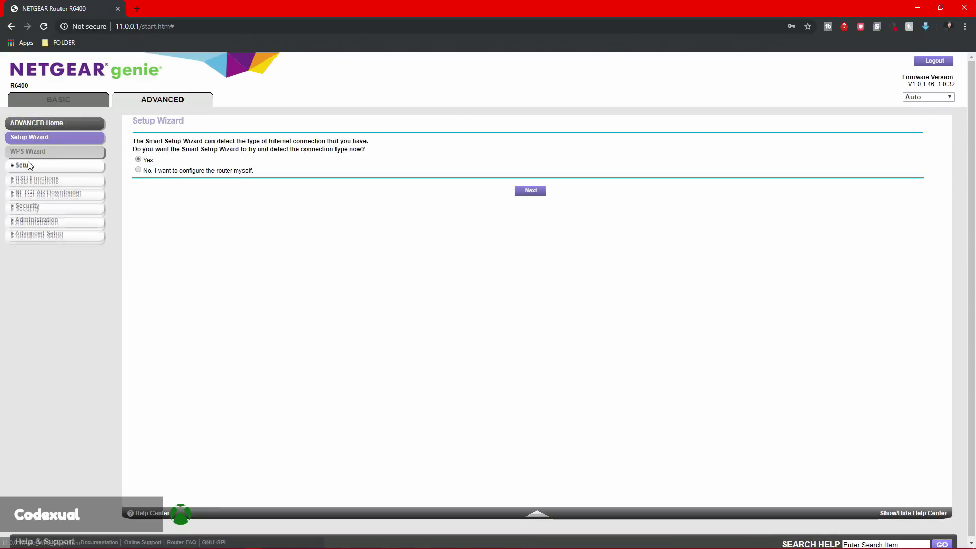
click(28, 165)
click(32, 180)
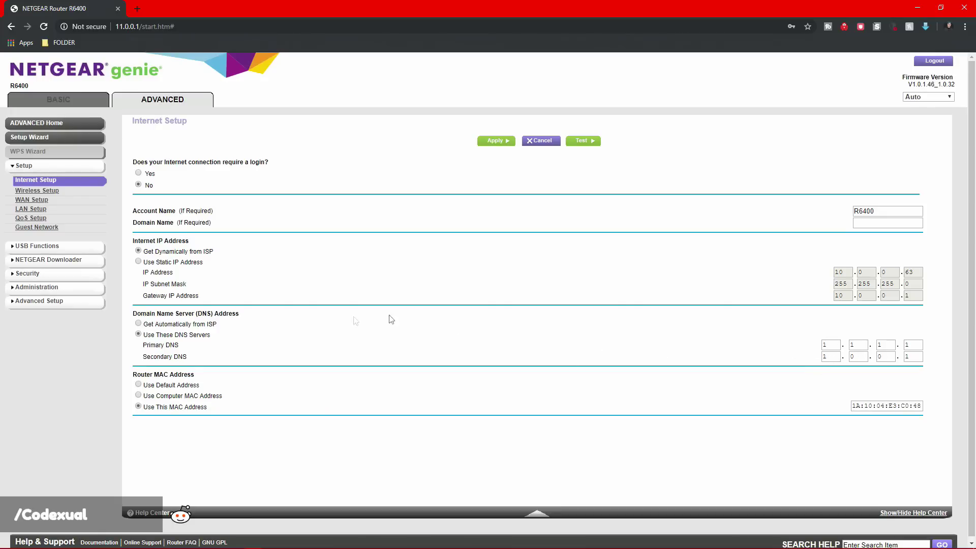
click(34, 274)
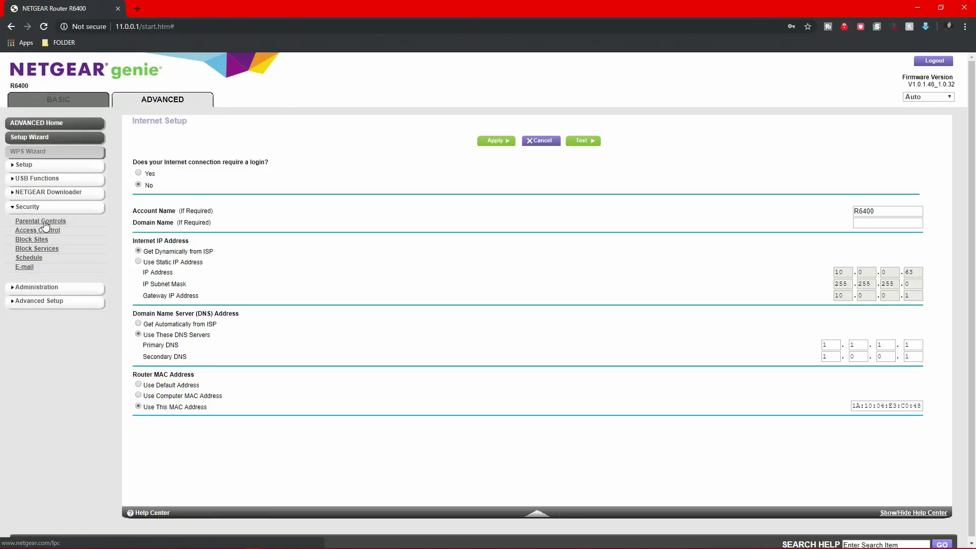
click(41, 230)
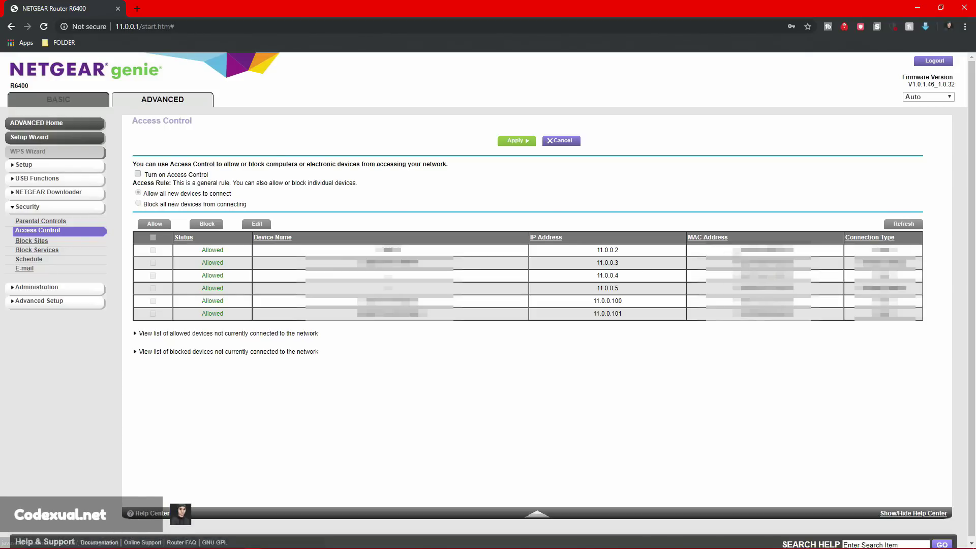
Highlight the first device's MAC address, then several rows in the Access Control device table.
drag(740, 250, 811, 251)
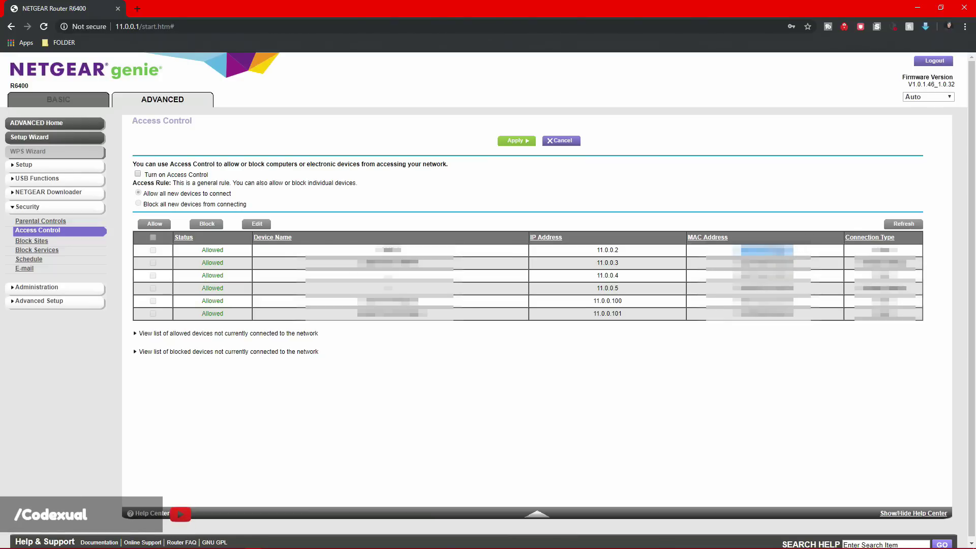
drag(789, 250, 798, 252)
click(798, 252)
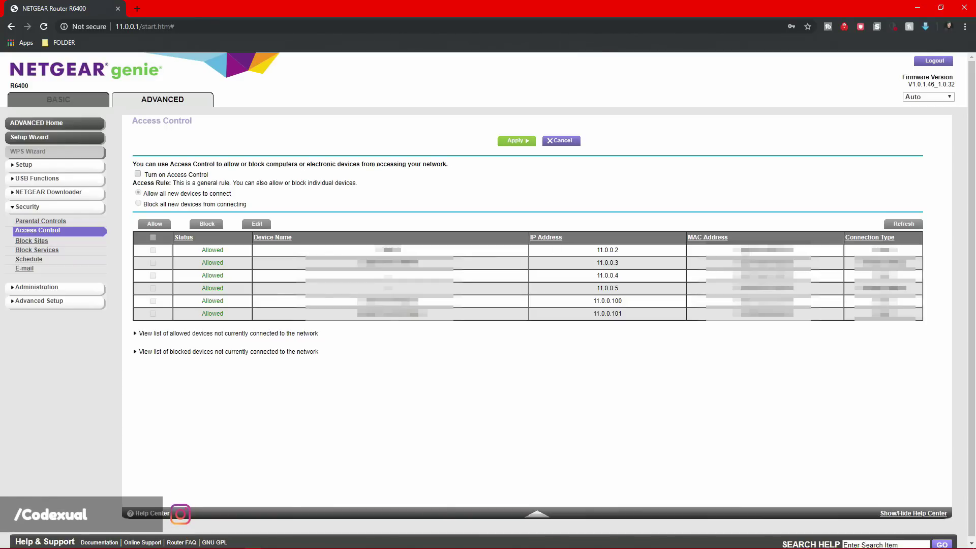
drag(743, 261, 806, 304)
click(806, 303)
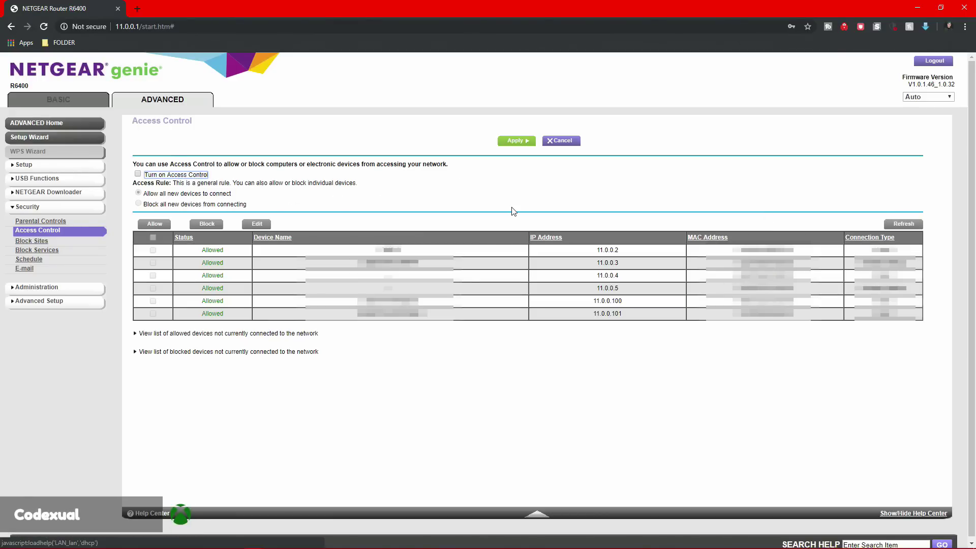
Enable Access Control and briefly expand the list of allowed devices not currently connected.
click(151, 175)
click(137, 174)
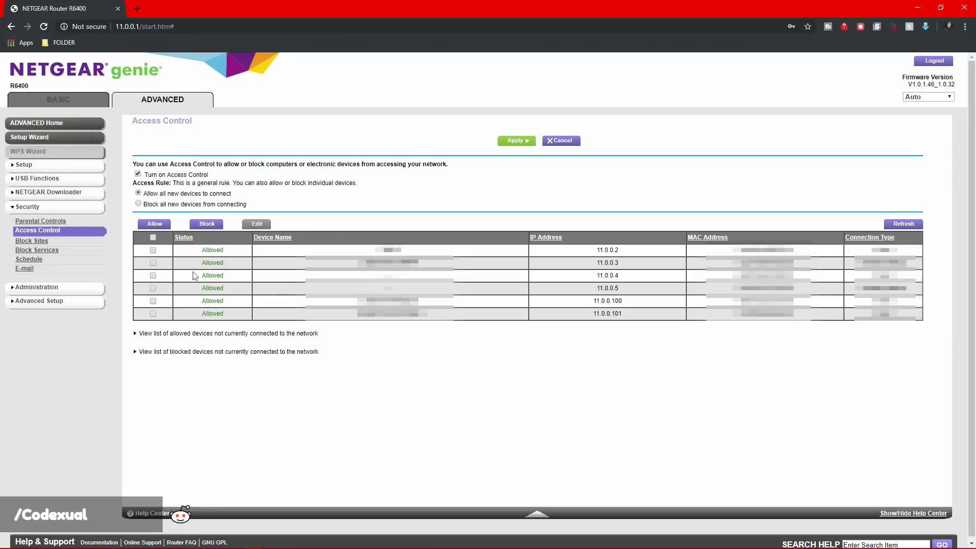
click(136, 334)
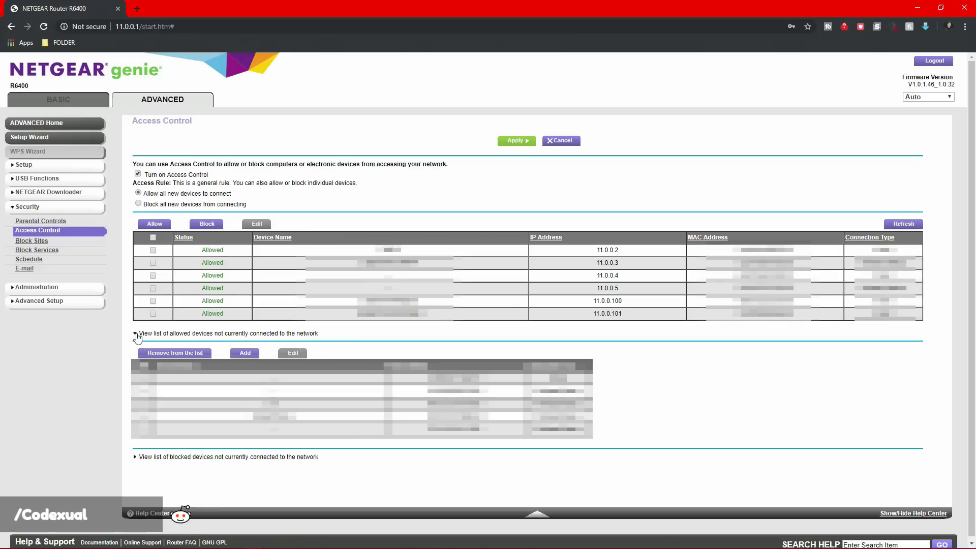
click(137, 334)
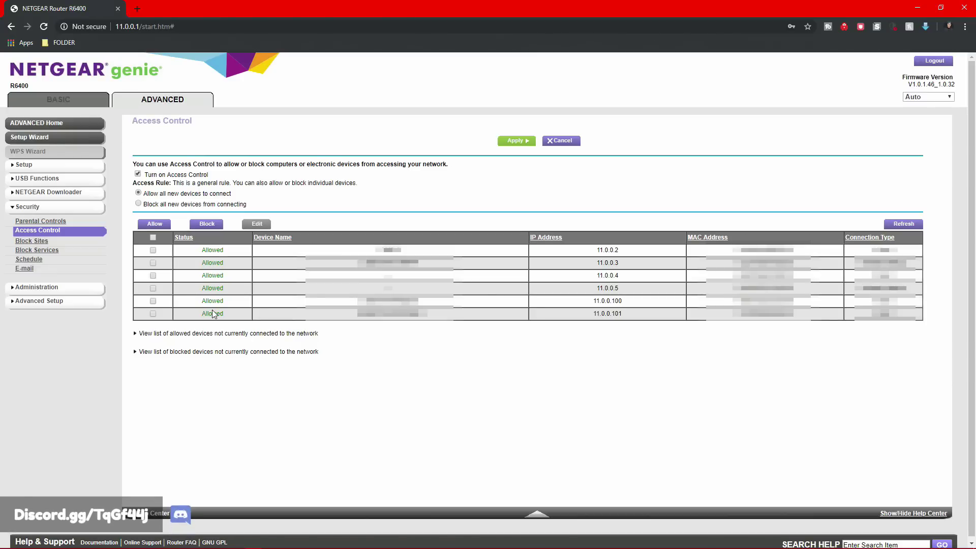
mouse_move(863, 542)
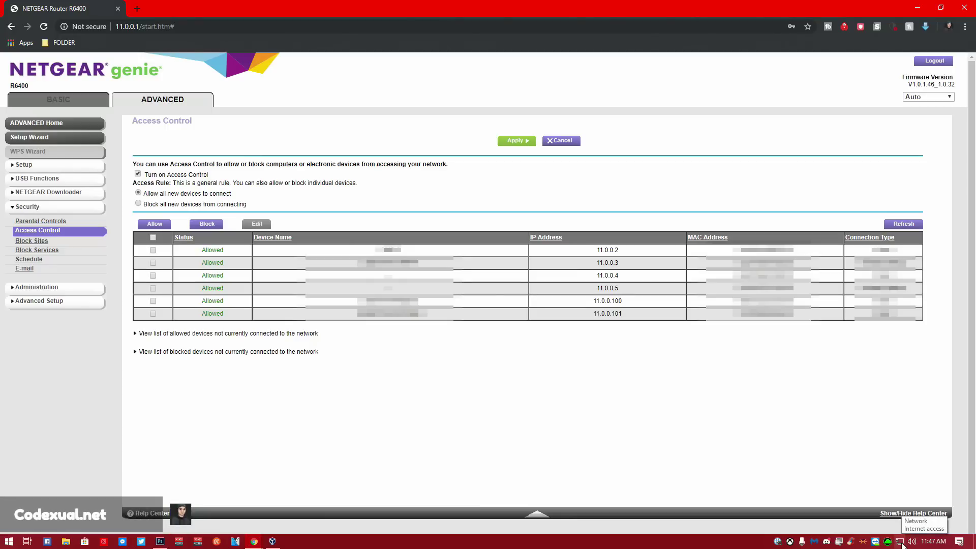
Go from Block Sites to Block Services and start adding a User Defined TCP blocked service.
click(55, 242)
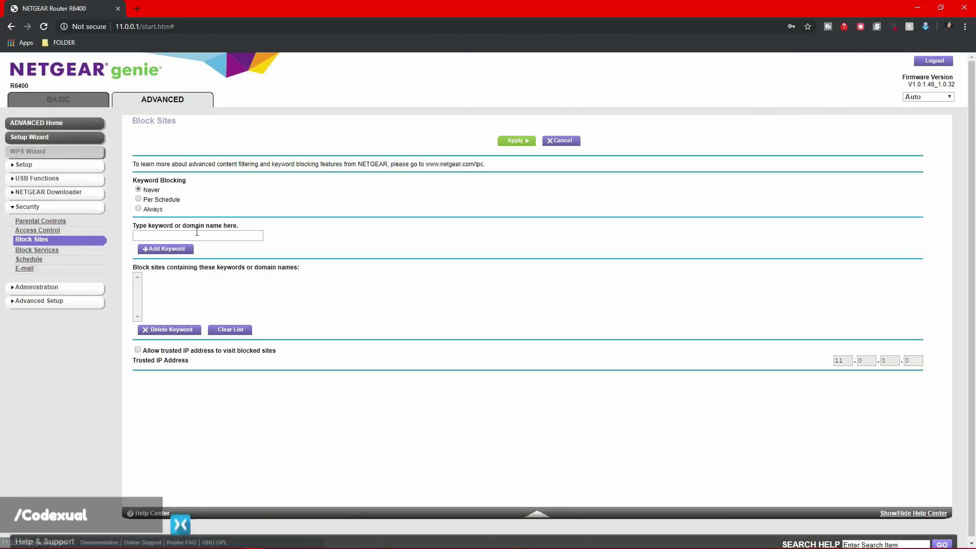
click(60, 252)
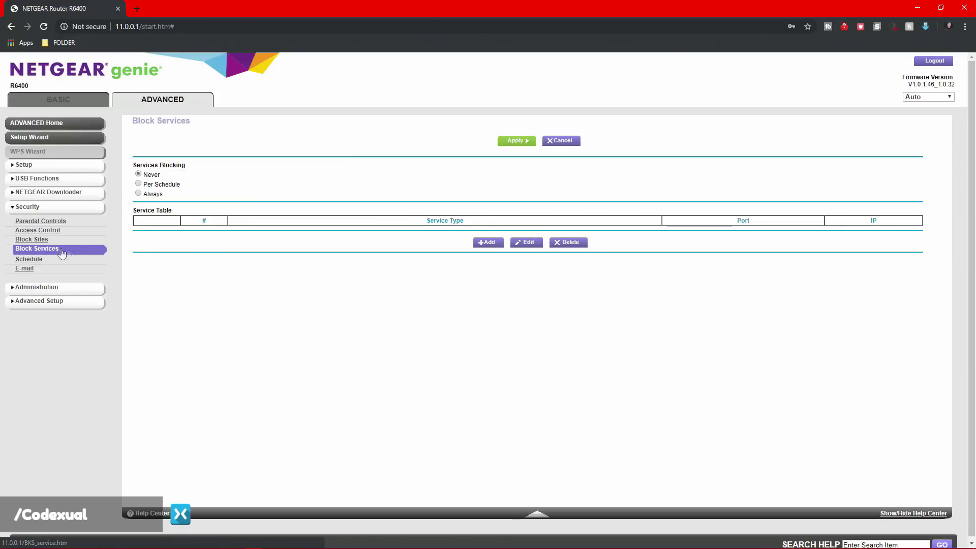
click(62, 252)
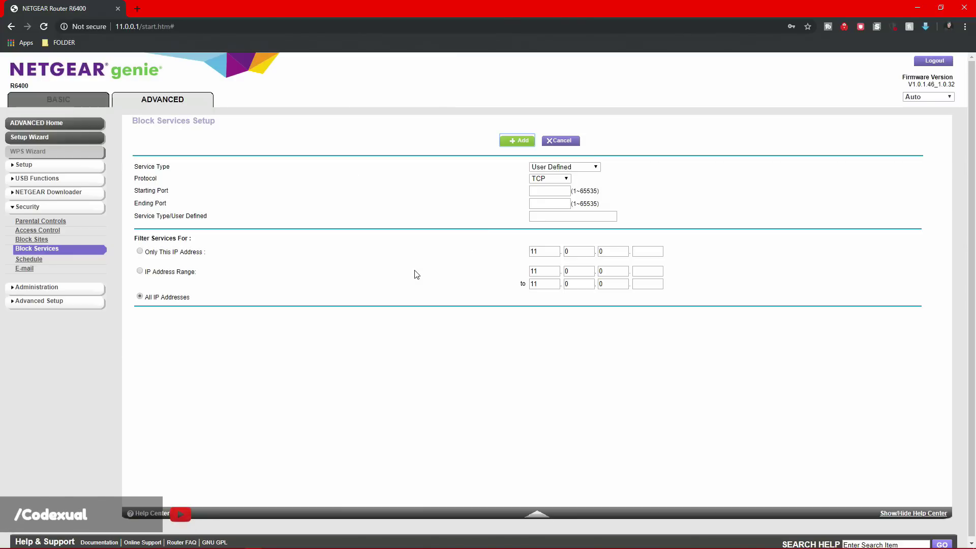
click(549, 168)
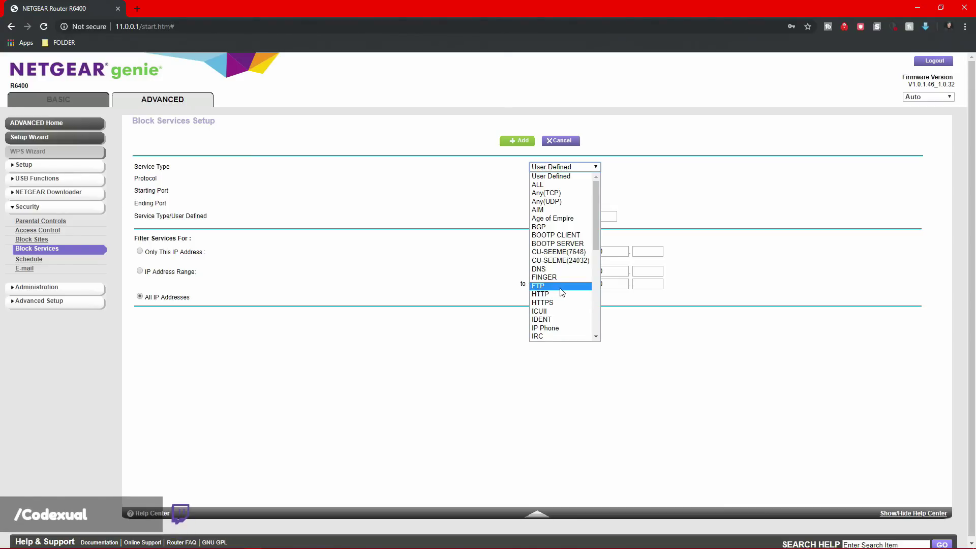
scroll(564, 294, down, 8)
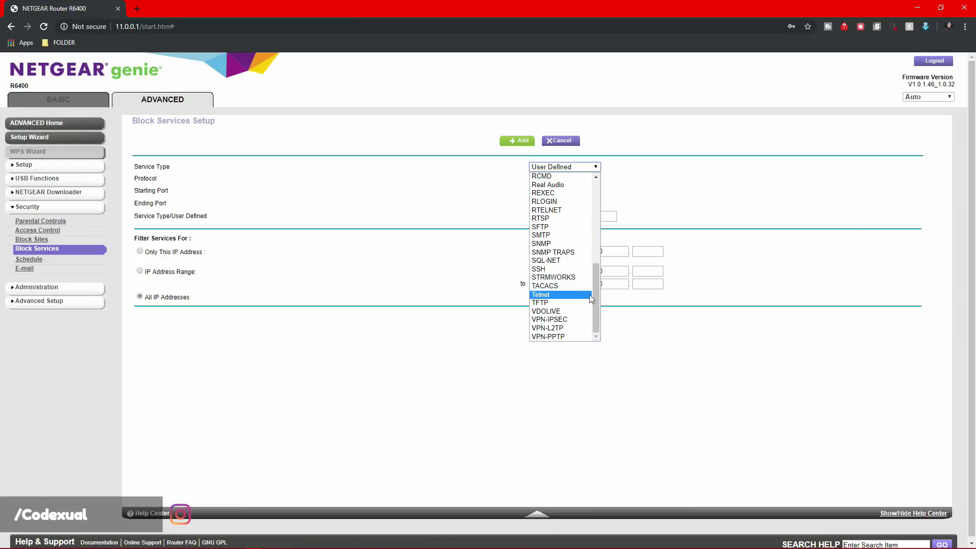
drag(594, 315, 600, 249)
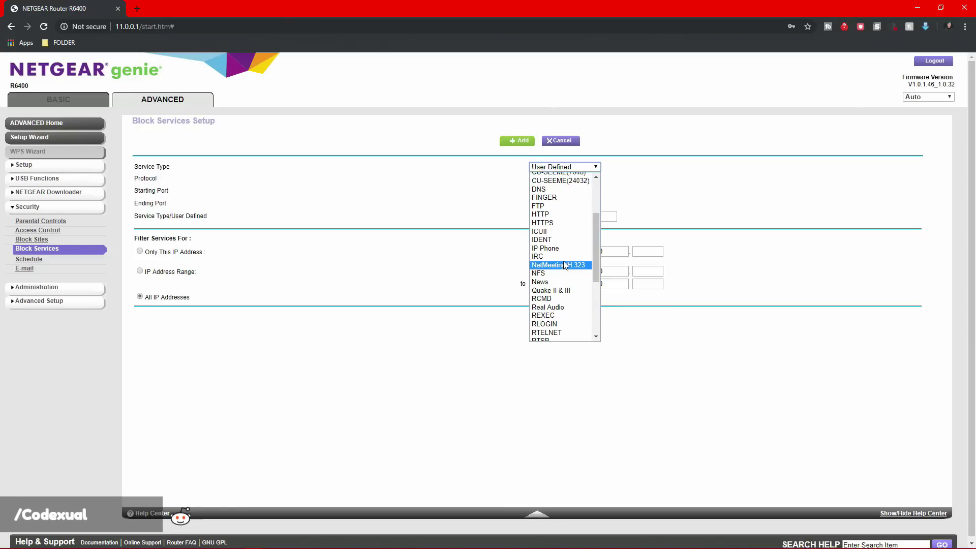
scroll(565, 264, down, 3)
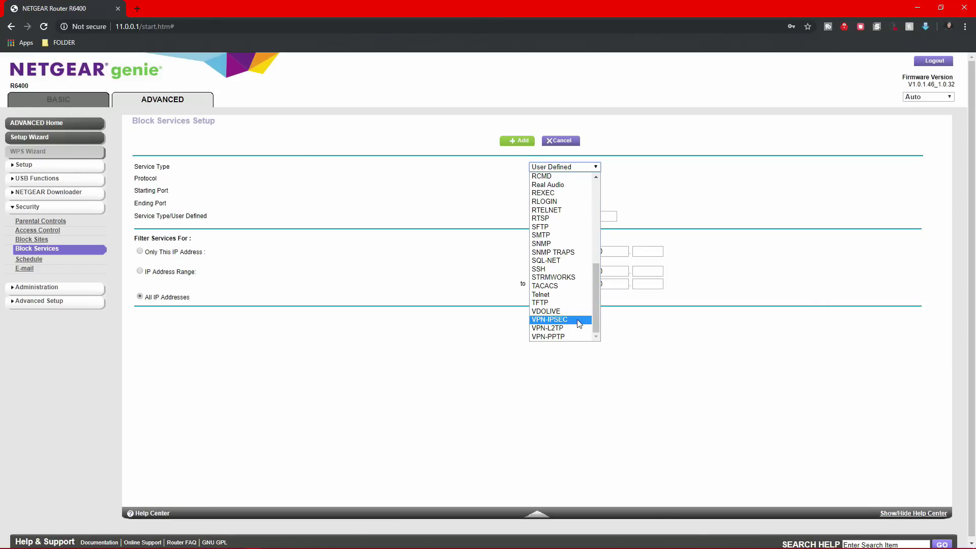
scroll(577, 324, up, 10)
click(497, 184)
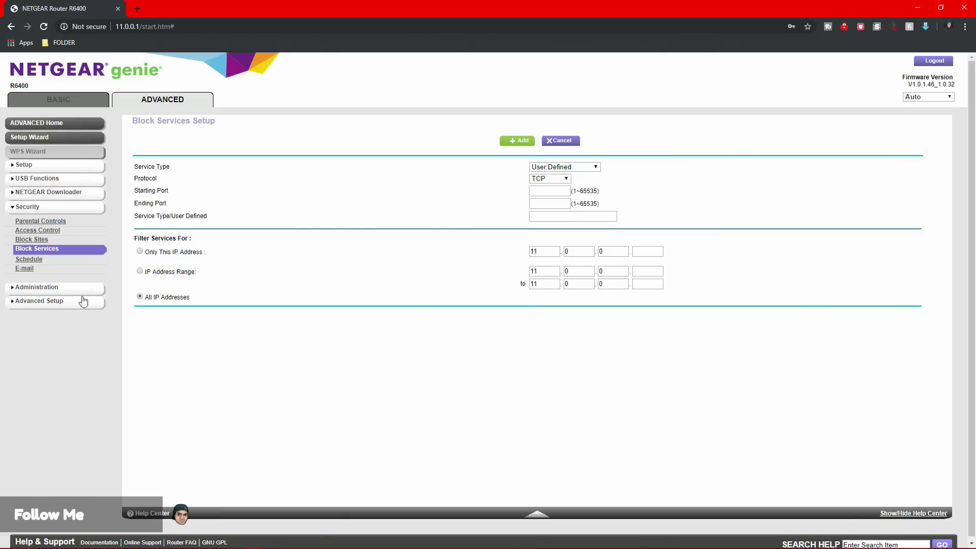
click(38, 259)
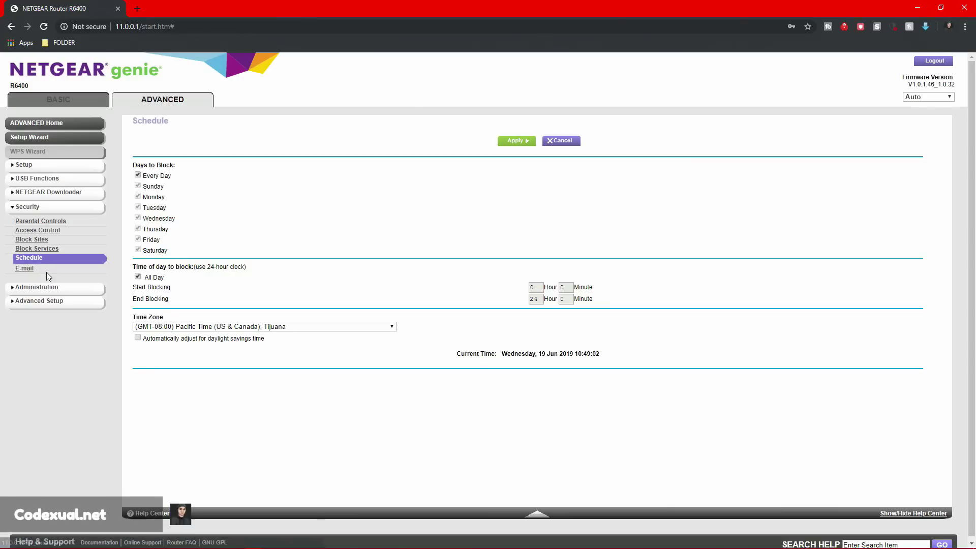
Open the Set Password page under Administration, then navigate to the Router Update page.
click(56, 288)
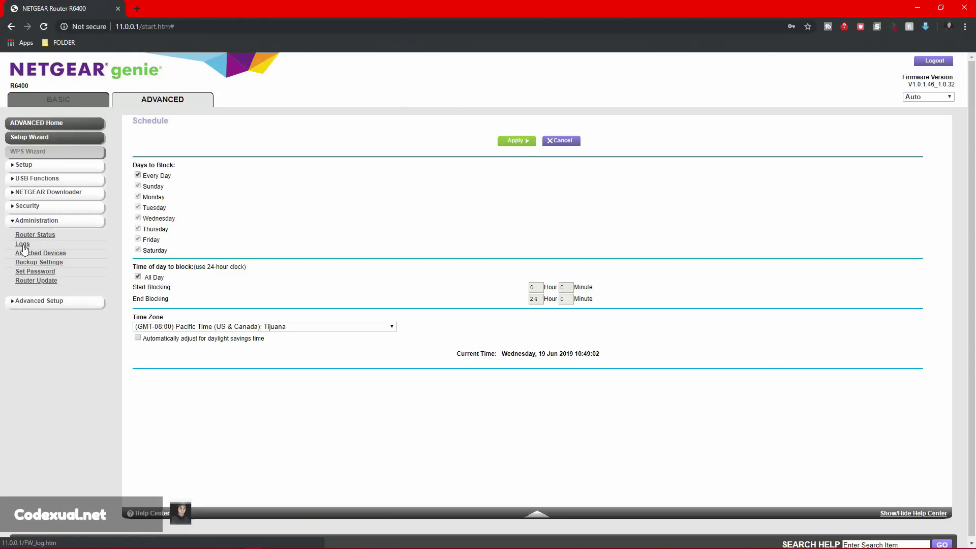
click(37, 271)
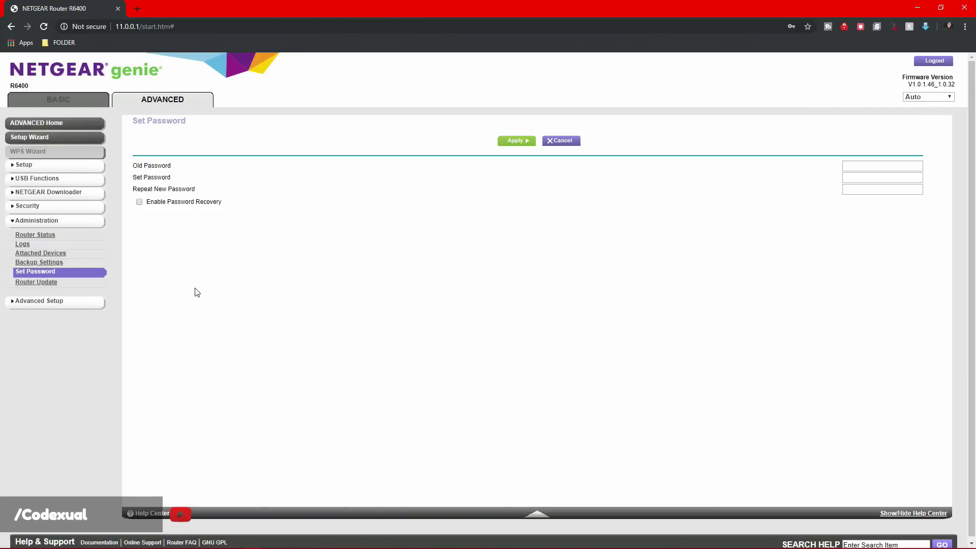
click(63, 303)
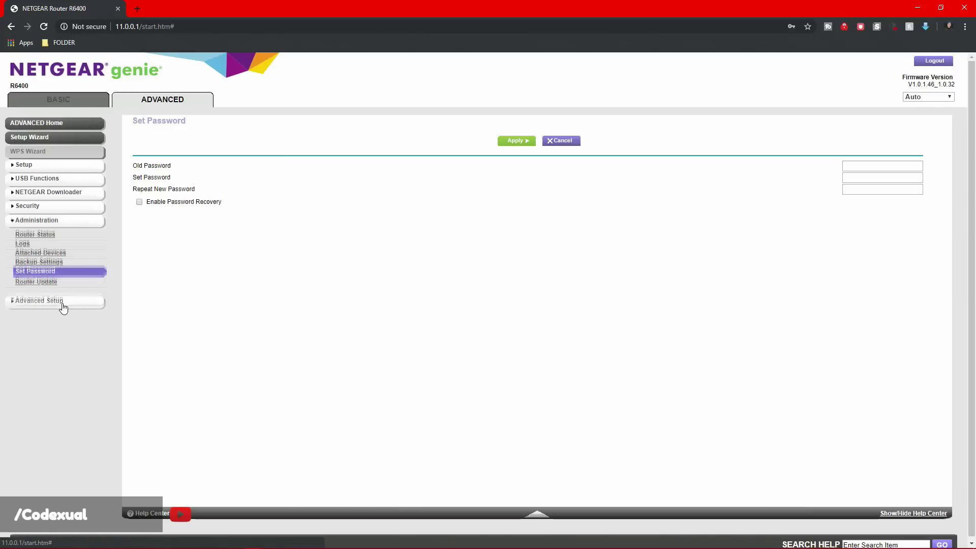
click(44, 223)
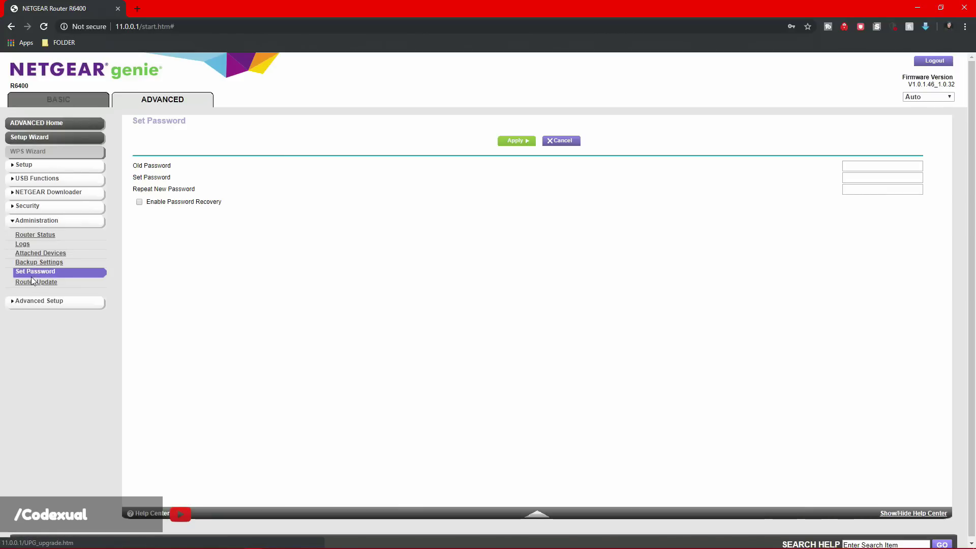
click(31, 279)
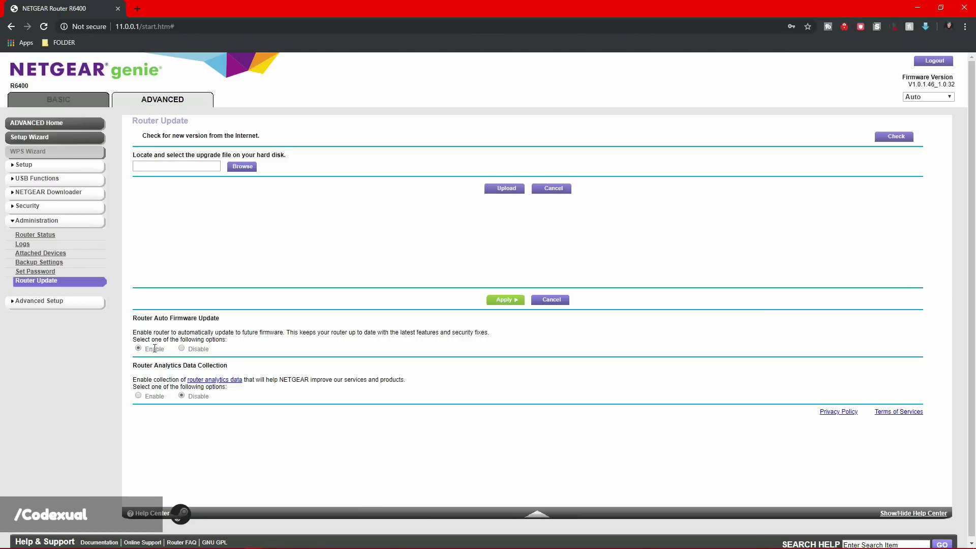
Expand Advanced Setup and open Wireless Settings with fragmentation length 2346 and CTS/RTS threshold 2347.
click(29, 302)
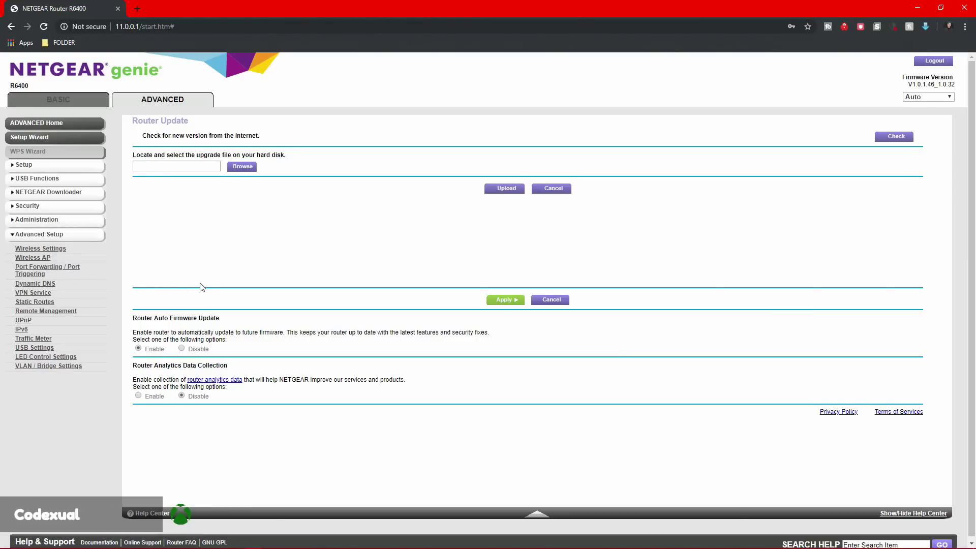
click(57, 248)
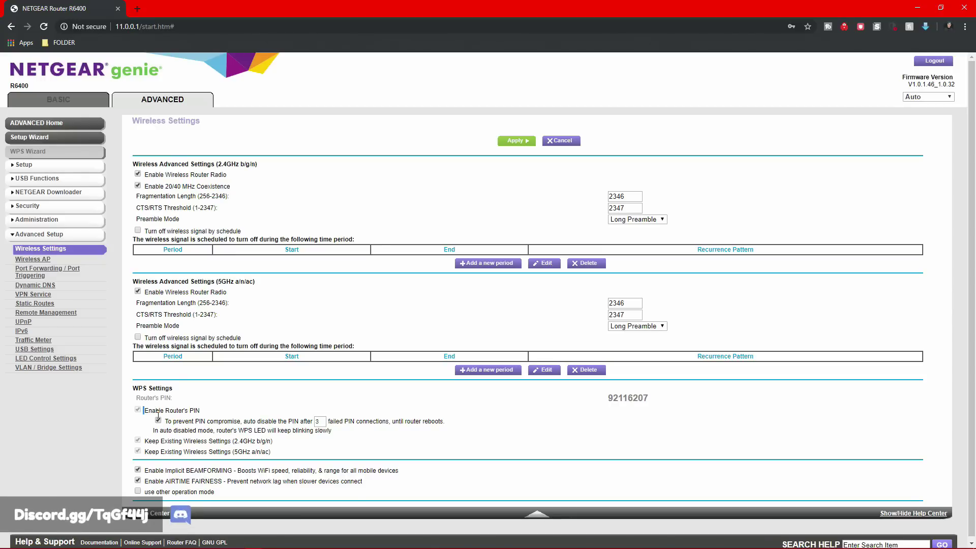
Scroll past the wireless radio and WPS settings, view Wireless AP, then Remote Management (off, Everyone, port 8443).
scroll(191, 410, down, 1)
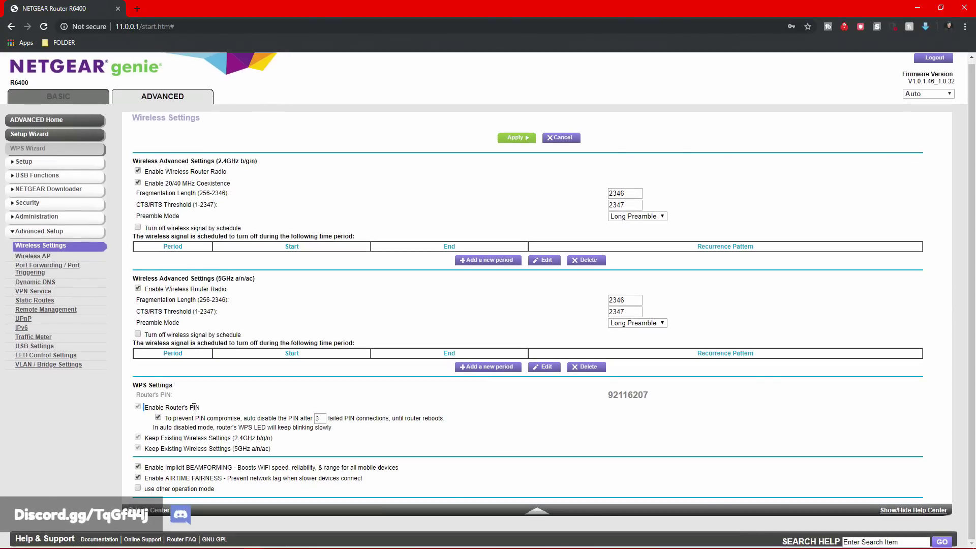
click(34, 256)
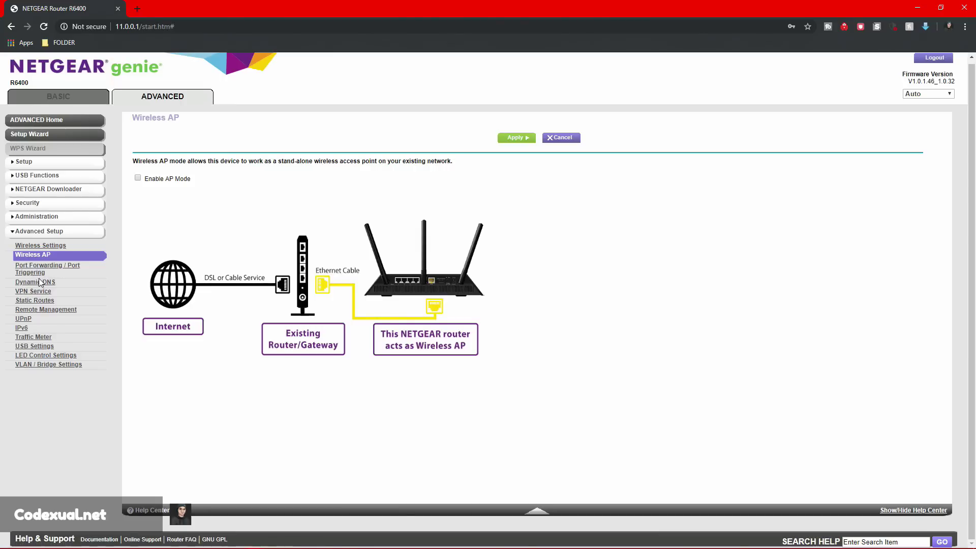
click(33, 309)
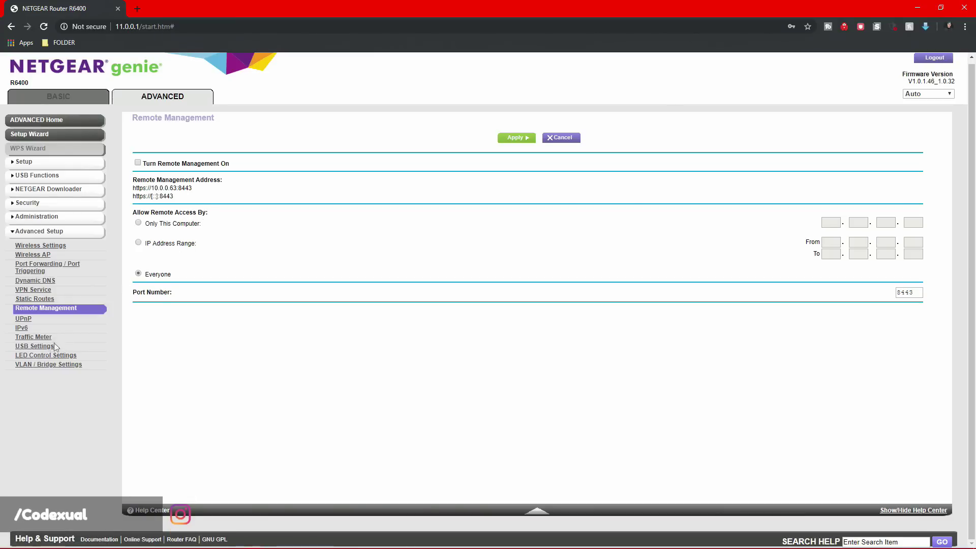
Show the UPnP page: UPnP on, 30-minute advertisement period, 4-hop time to live, empty portmap table.
click(19, 321)
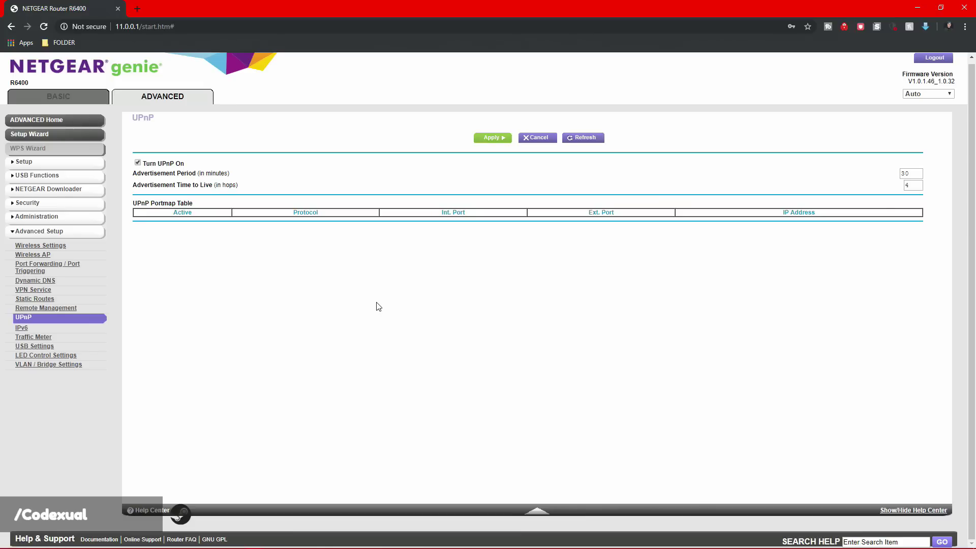
On the IPv6 page, check the connection type options while keeping Pass Through.
click(23, 330)
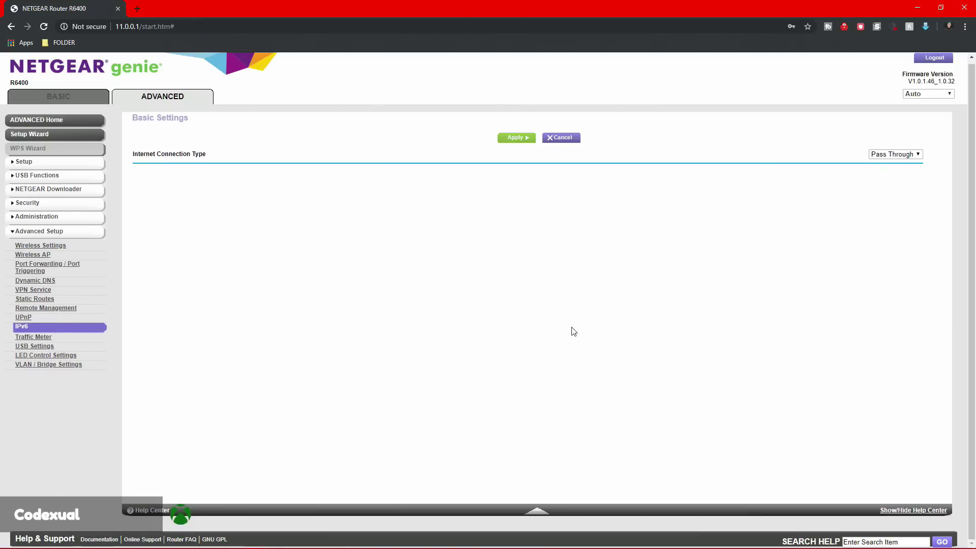
click(883, 155)
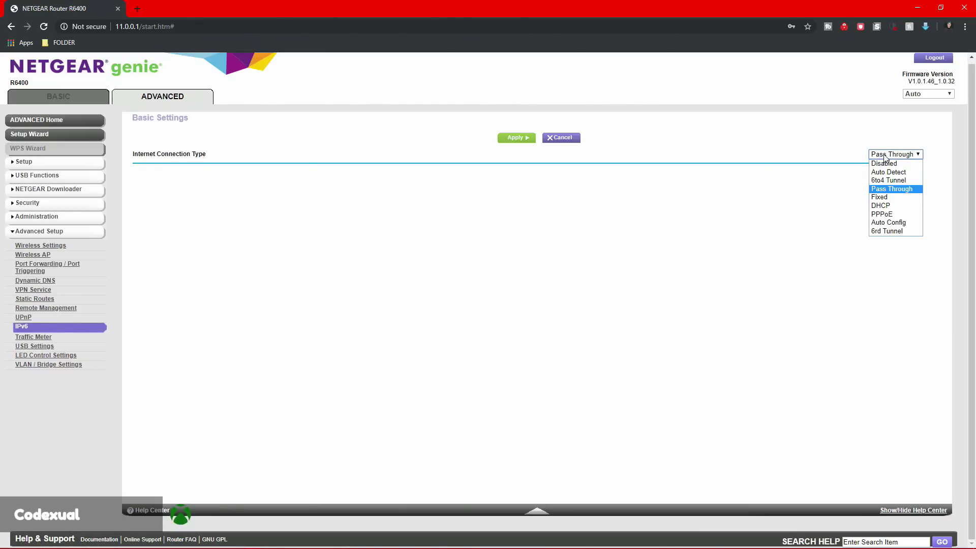
click(883, 154)
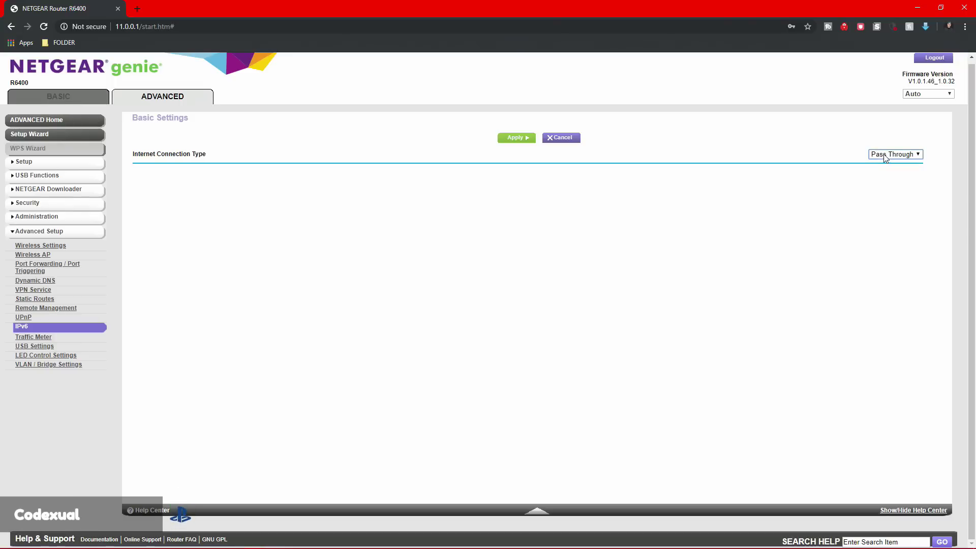
click(884, 154)
click(897, 158)
Review the full Traffic Meter statistics table, then view VLAN / Bridge Settings, left disabled.
click(32, 337)
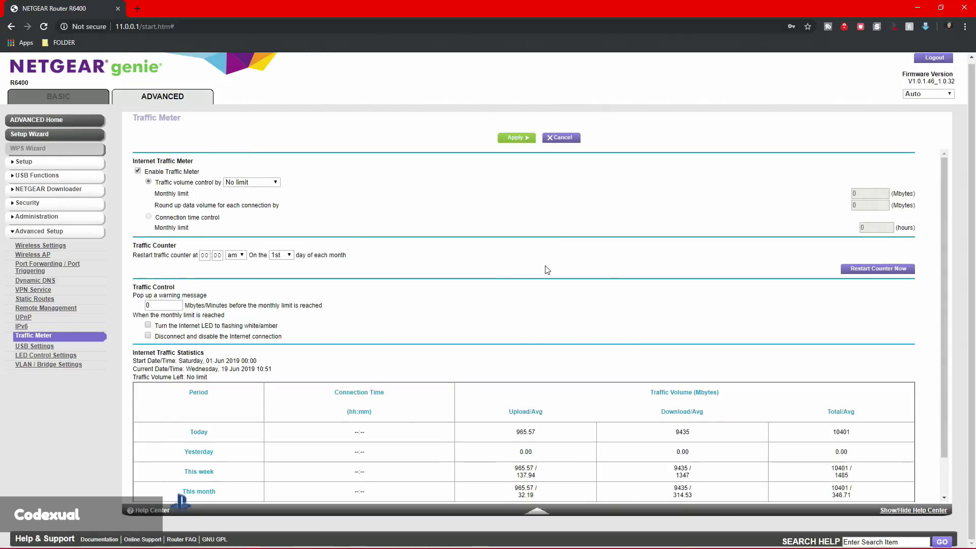
scroll(546, 270, down, 1)
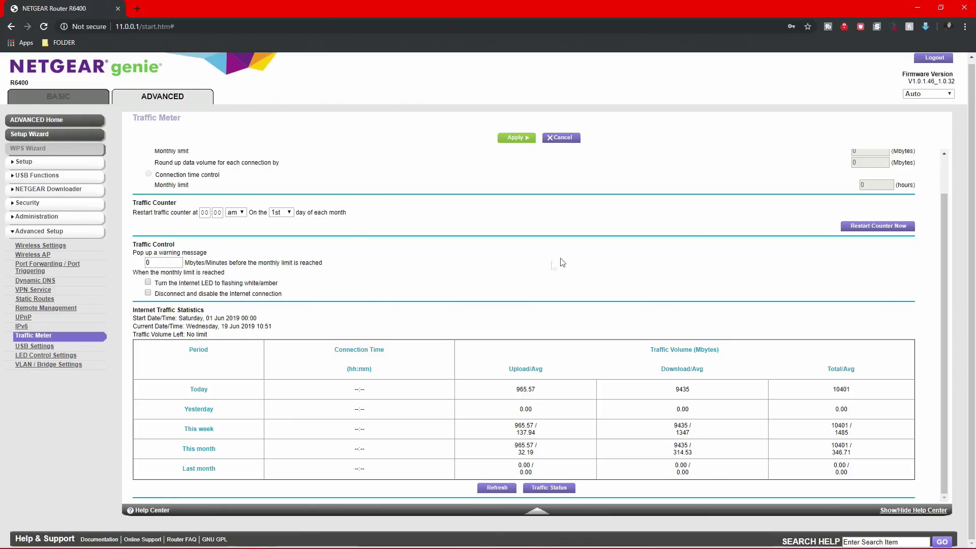
click(46, 366)
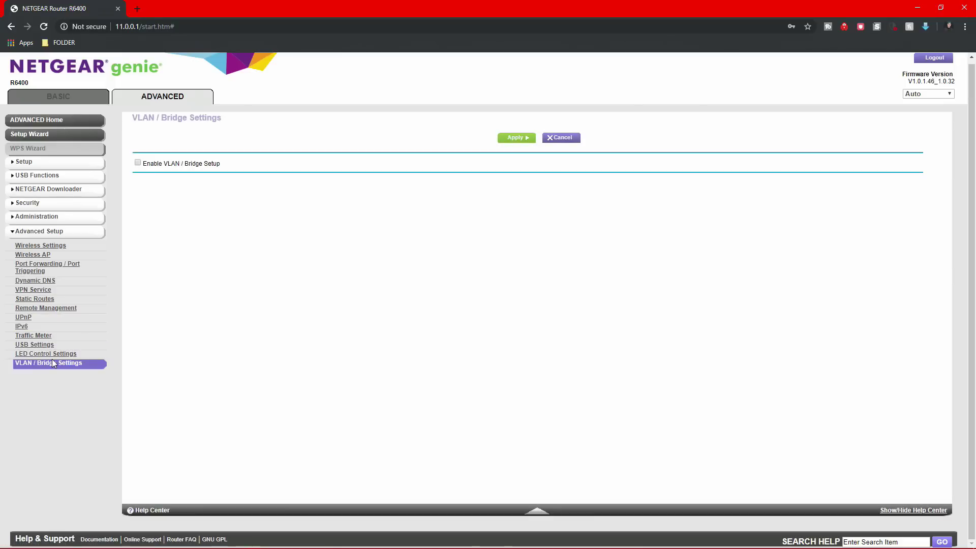